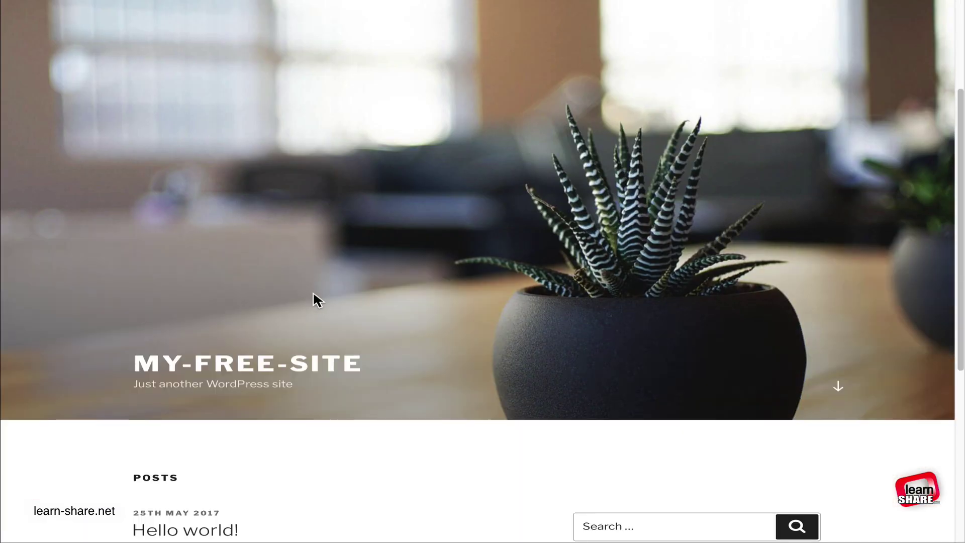
Step: Scroll down through the MY-FREE-SITE front page and sidebar, then back up slightly
{"action": "scroll", "coordinate": [313, 293], "scroll_direction": "down", "scroll_amount": 4}
{"action": "scroll", "coordinate": [328, 309], "scroll_direction": "down", "scroll_amount": 3}
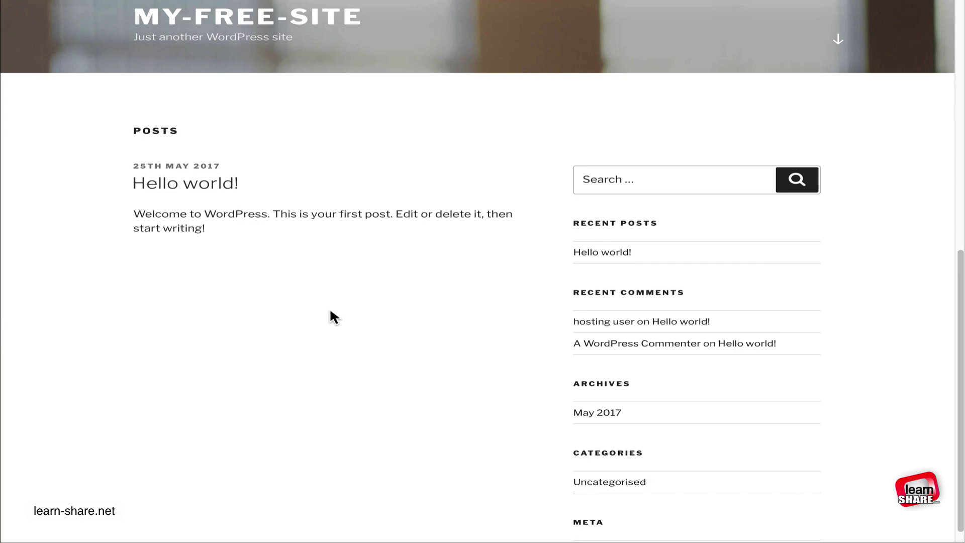
{"action": "scroll", "coordinate": [330, 311], "scroll_direction": "down", "scroll_amount": 2}
{"action": "scroll", "coordinate": [331, 313], "scroll_direction": "down", "scroll_amount": 2}
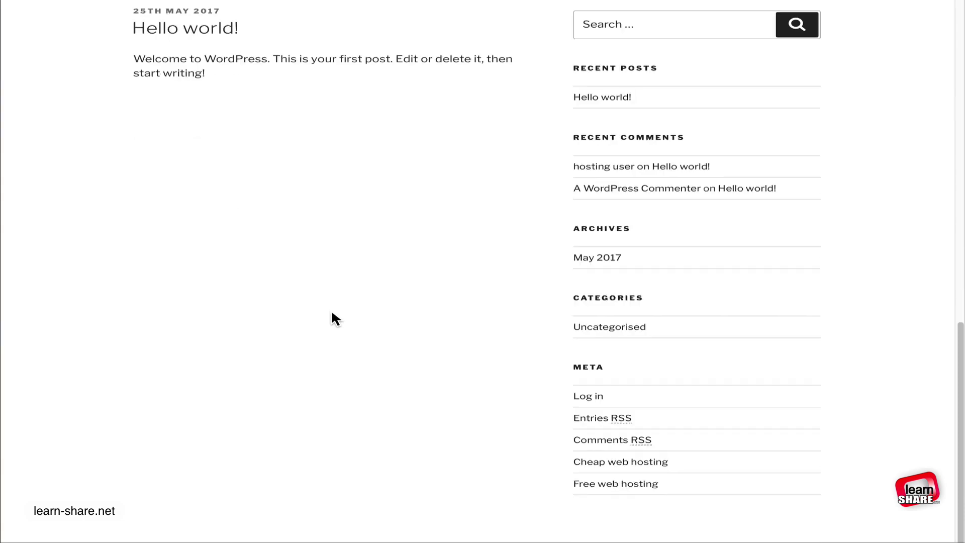
{"action": "scroll", "coordinate": [332, 313], "scroll_direction": "up", "scroll_amount": 5}
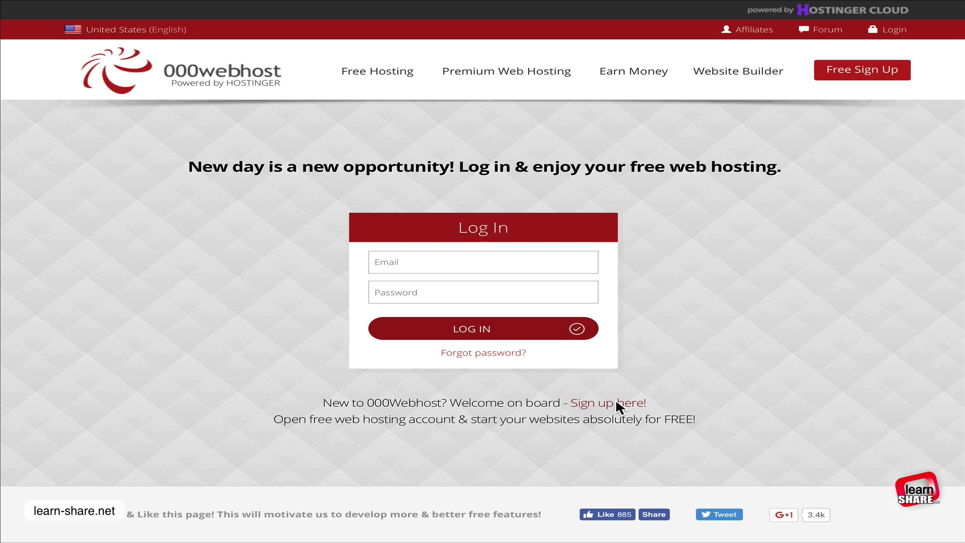
Step: Sign up for free 000webhost hosting with an email, password and website name
{"action": "left_click", "coordinate": [617, 401]}
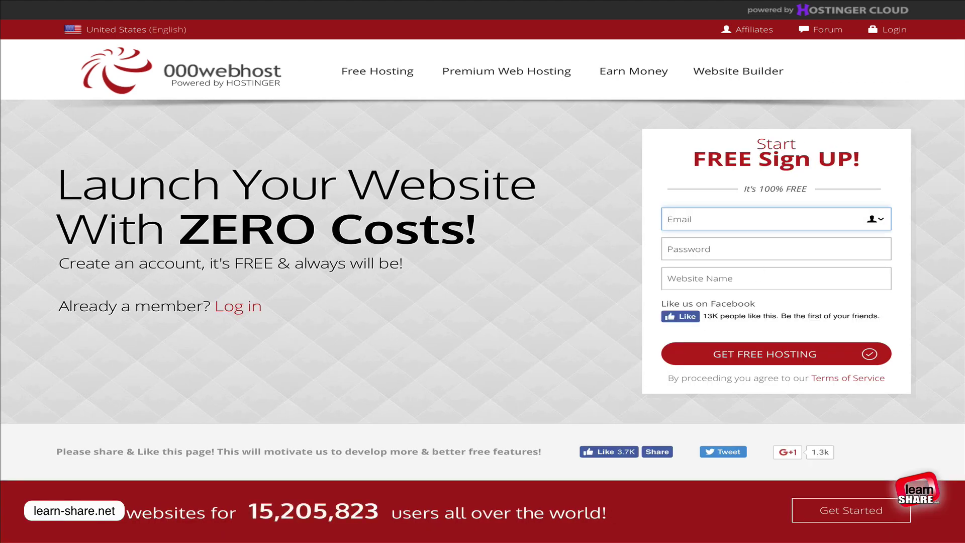
{"action": "left_click", "coordinate": [712, 275]}
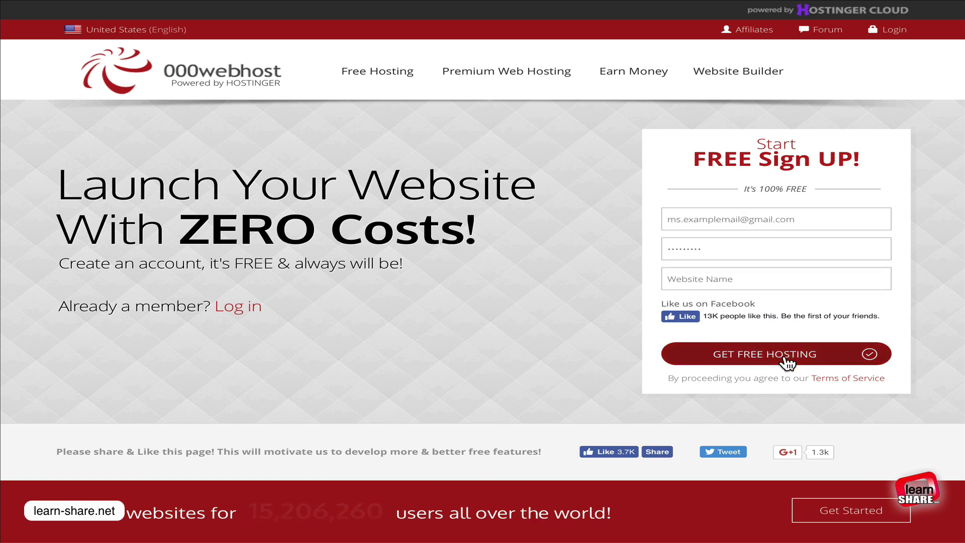
{"action": "left_click", "coordinate": [803, 361]}
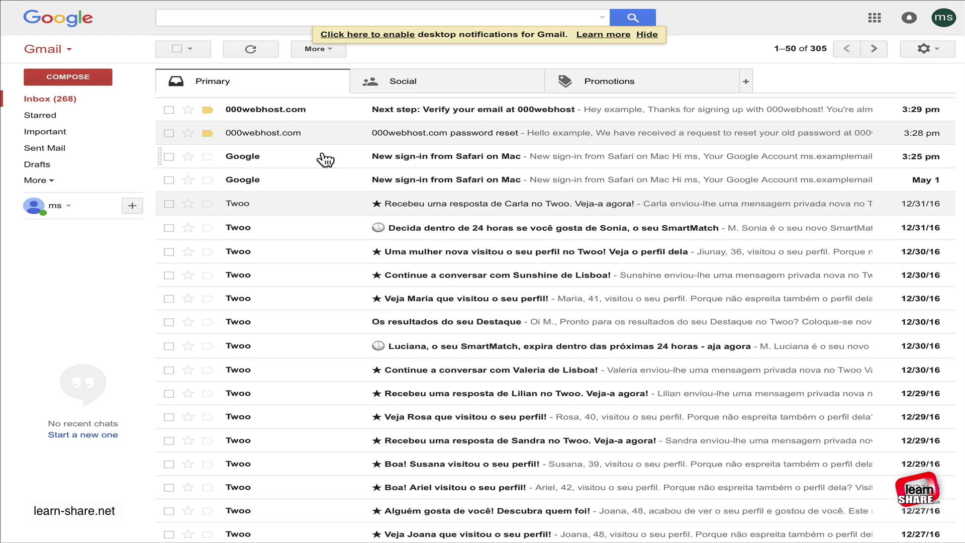
Step: Open the 000webhost verification email in Gmail and verify the account's email address
{"action": "left_click", "coordinate": [305, 106]}
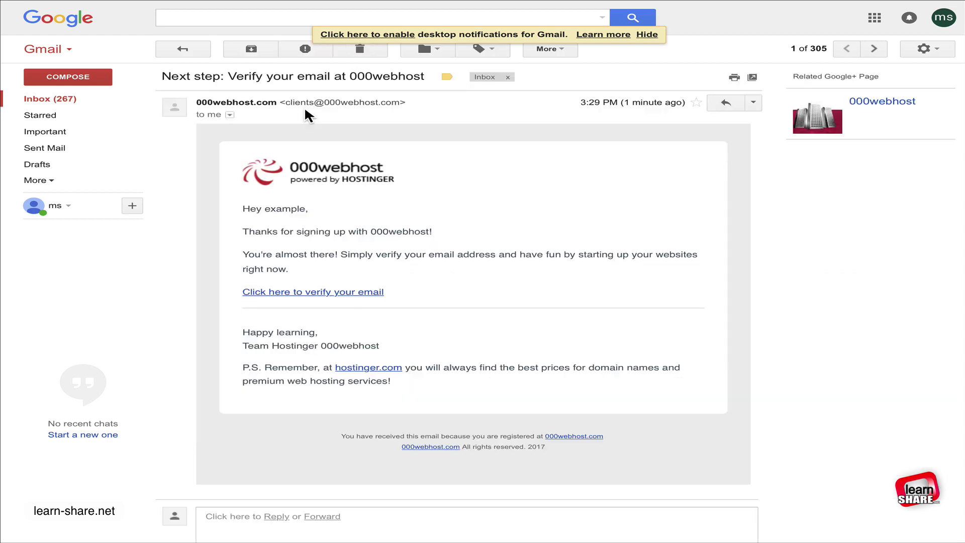
{"action": "left_click", "coordinate": [331, 292]}
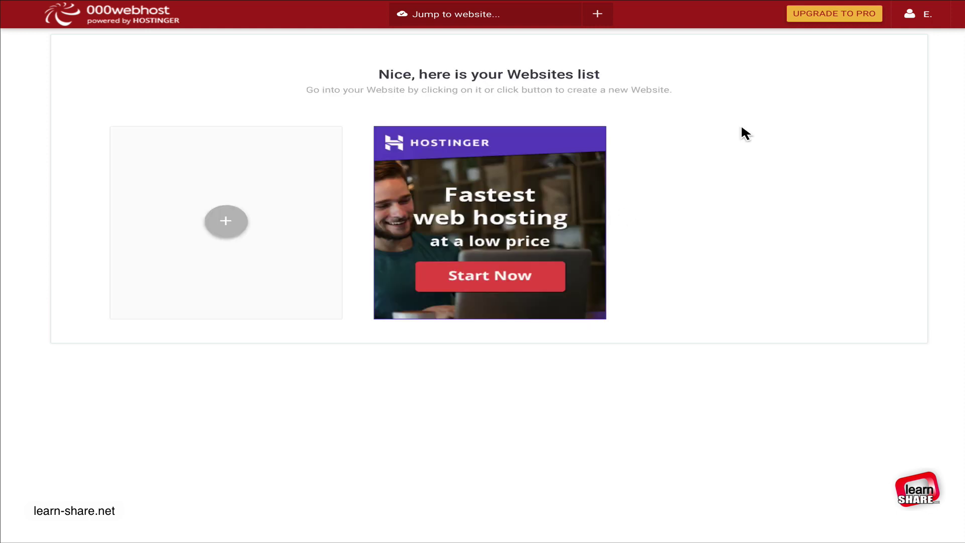
Step: From the account menu, go to My domains and start parking an own domain
{"action": "left_click", "coordinate": [927, 15]}
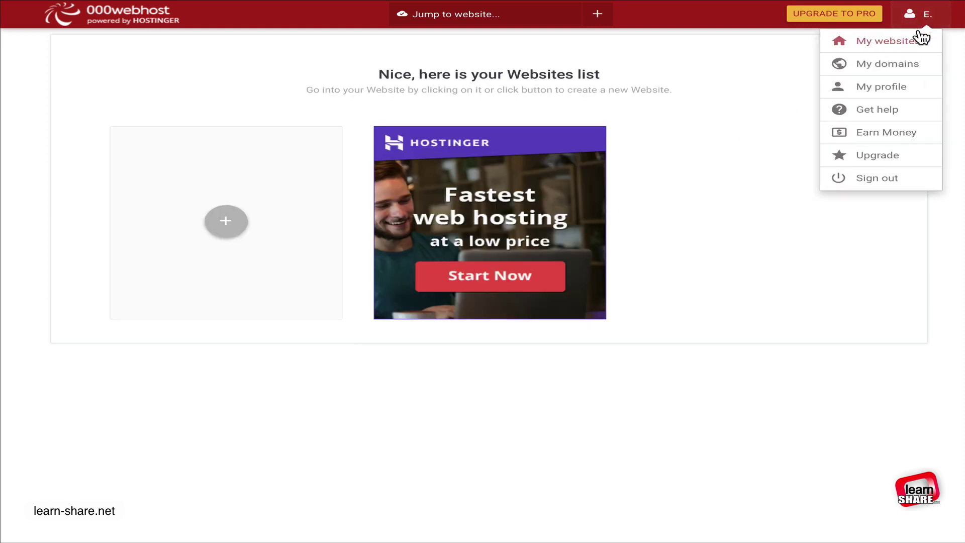
{"action": "left_click", "coordinate": [894, 64]}
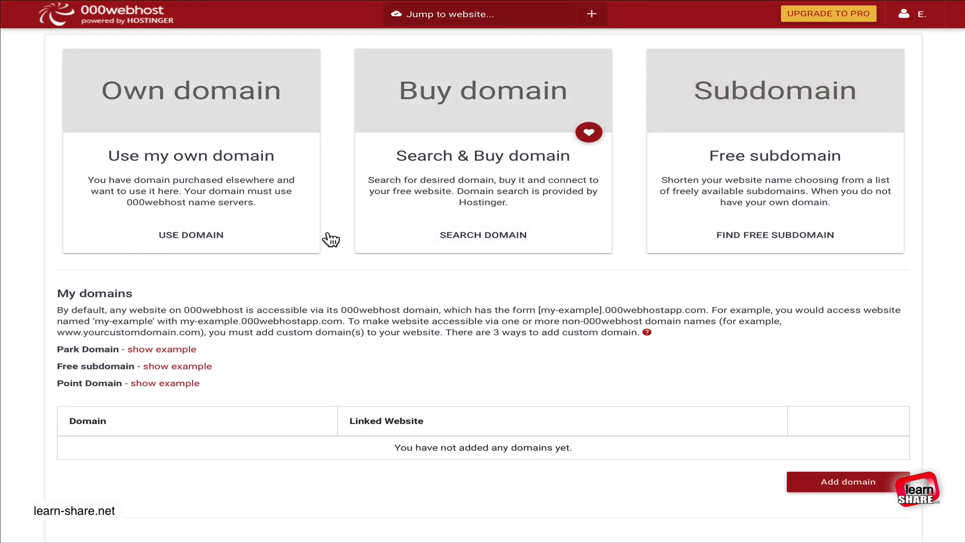
{"action": "left_click", "coordinate": [226, 143]}
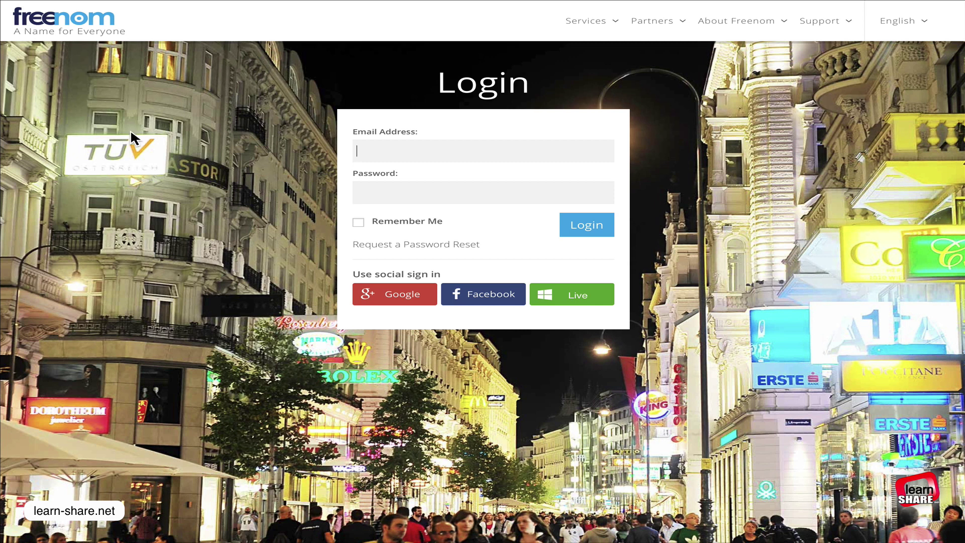
Step: Log in to Freenom and check availability of 'myfreesite' under Register a New Domain
{"action": "left_click", "coordinate": [391, 146]}
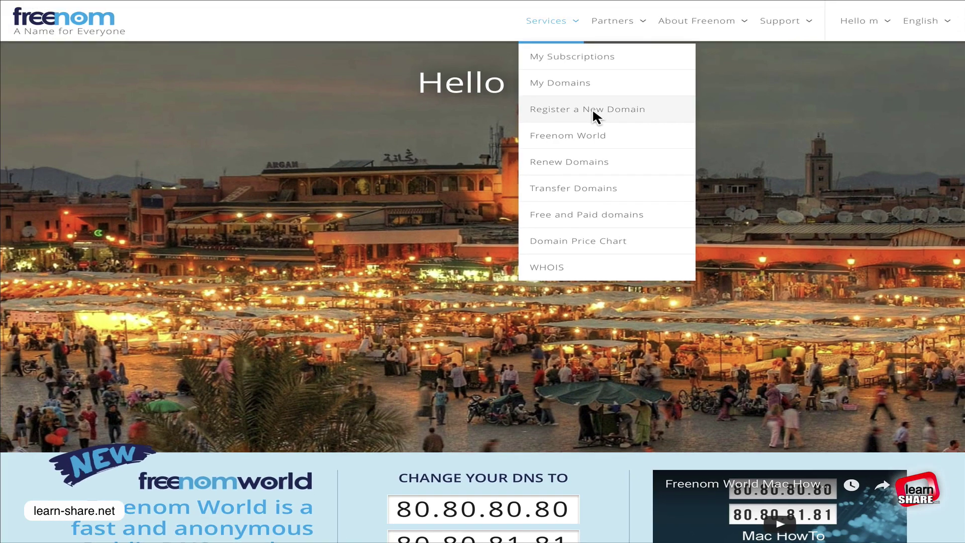
{"action": "left_click", "coordinate": [592, 110]}
{"action": "left_click", "coordinate": [508, 133]}
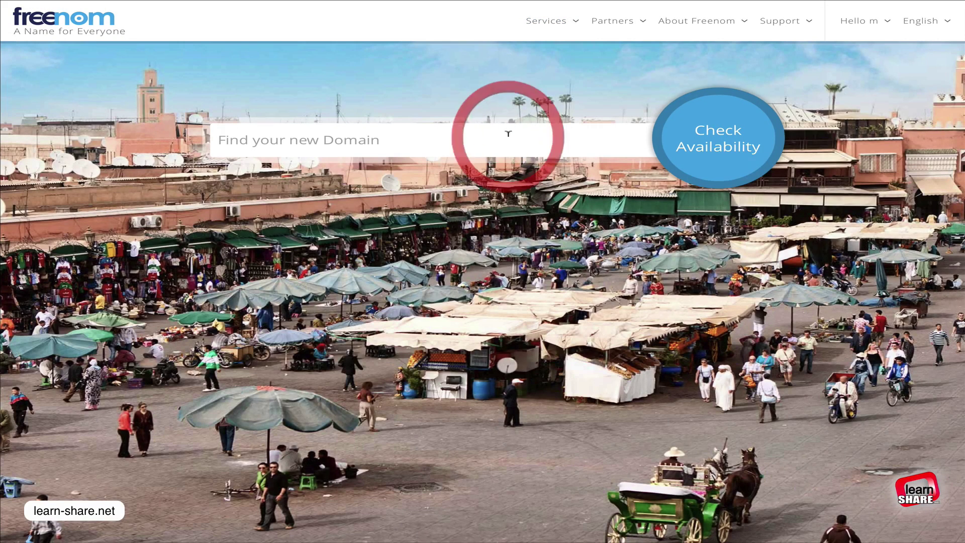
{"action": "type", "text": "myfreesite"}
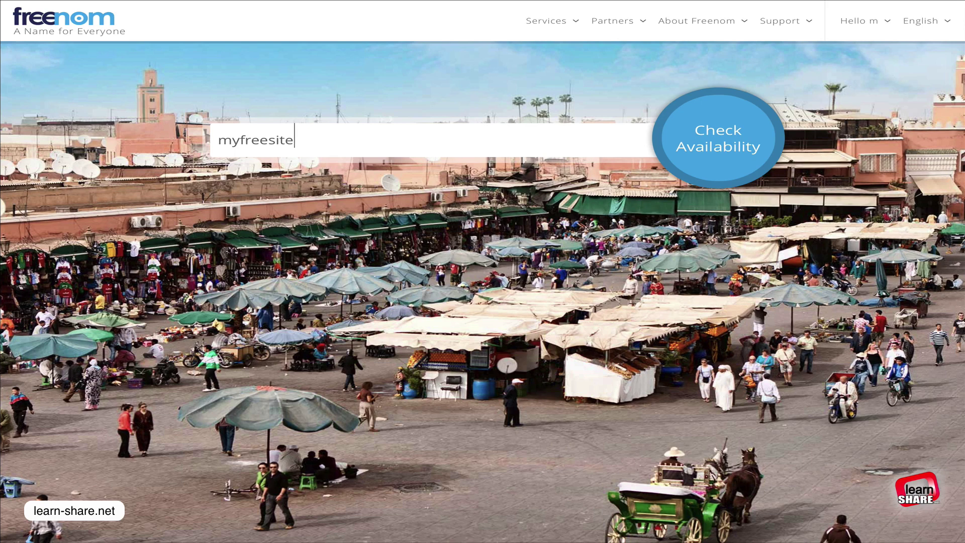
{"action": "left_click", "coordinate": [700, 148]}
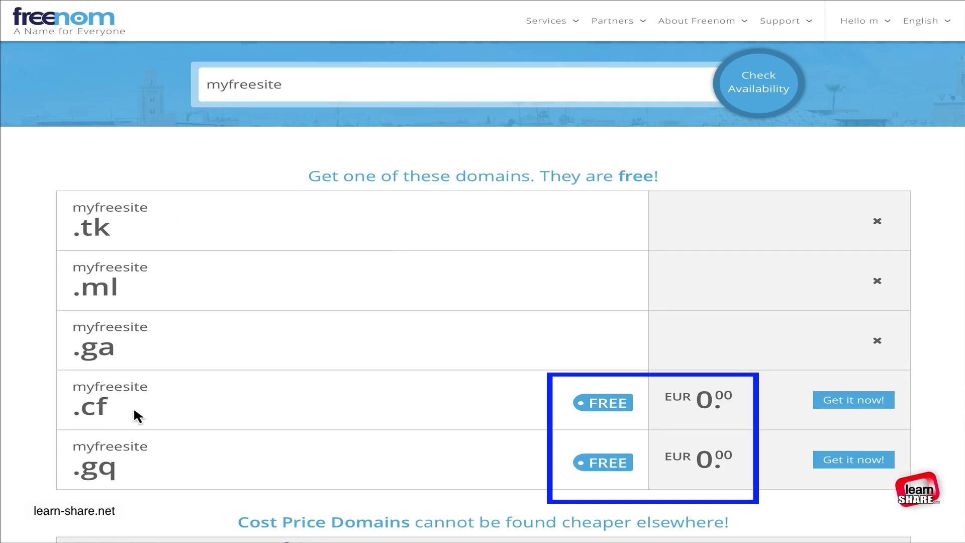
Step: Check out myfreesite.cf for 12 Months @ FREE and choose to use DNS
{"action": "left_click", "coordinate": [843, 409]}
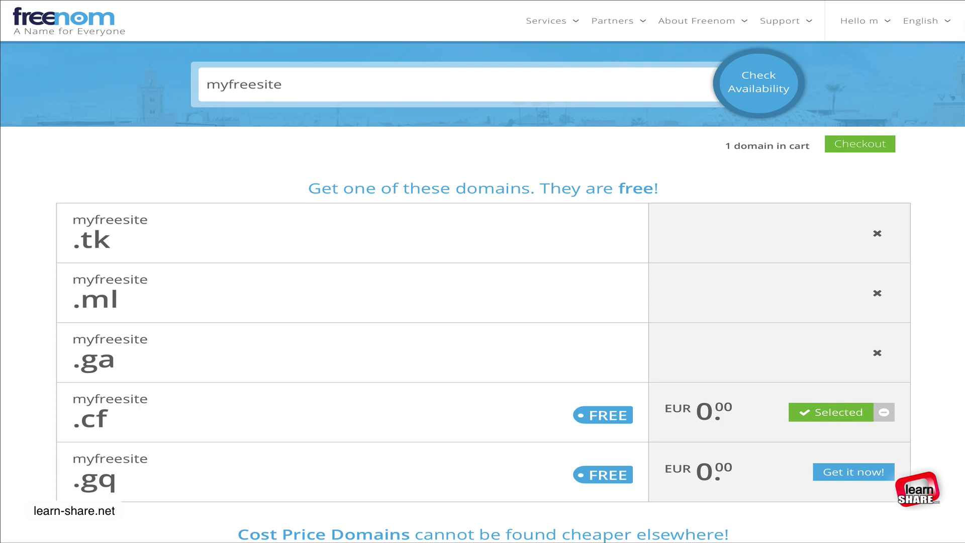
{"action": "left_click", "coordinate": [866, 143]}
{"action": "left_click", "coordinate": [891, 197]}
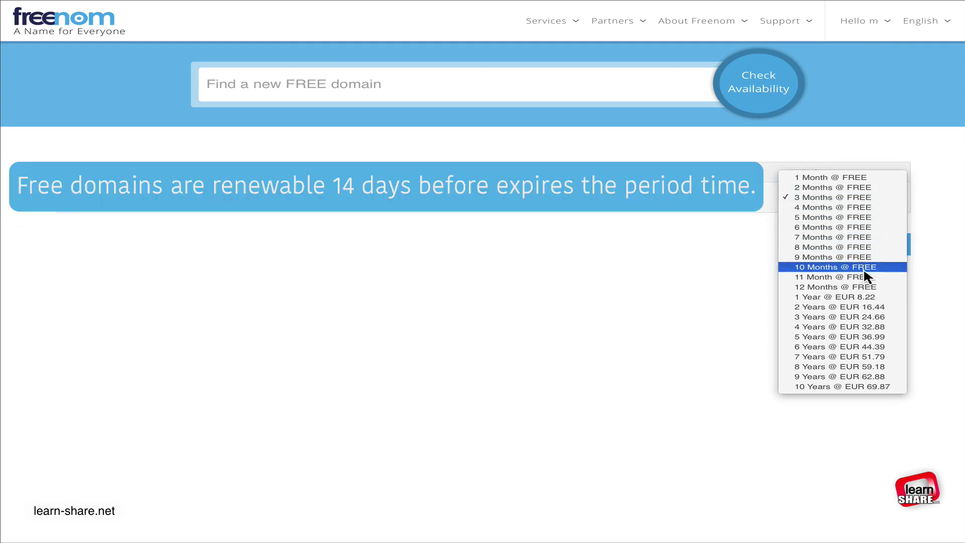
{"action": "left_click", "coordinate": [831, 288]}
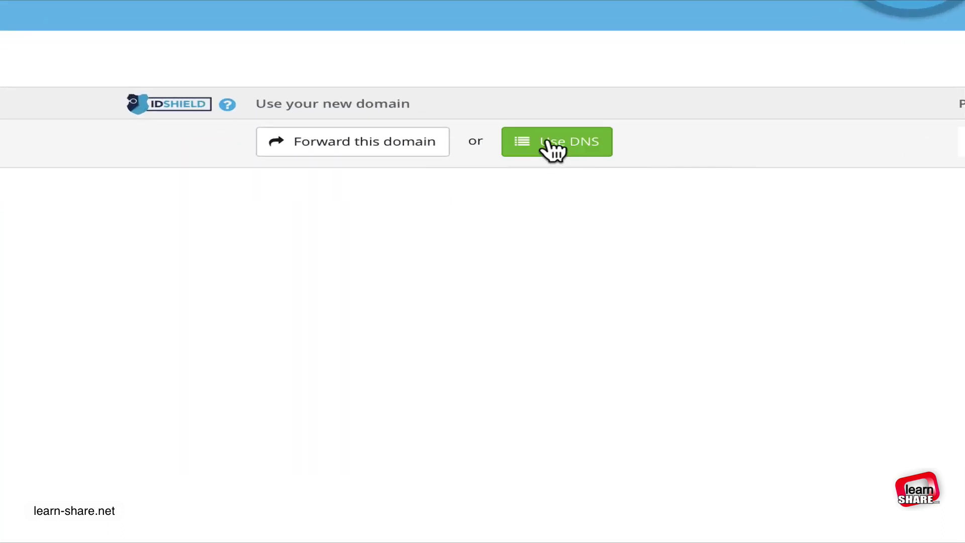
{"action": "left_click", "coordinate": [547, 144]}
{"action": "left_click", "coordinate": [444, 191]}
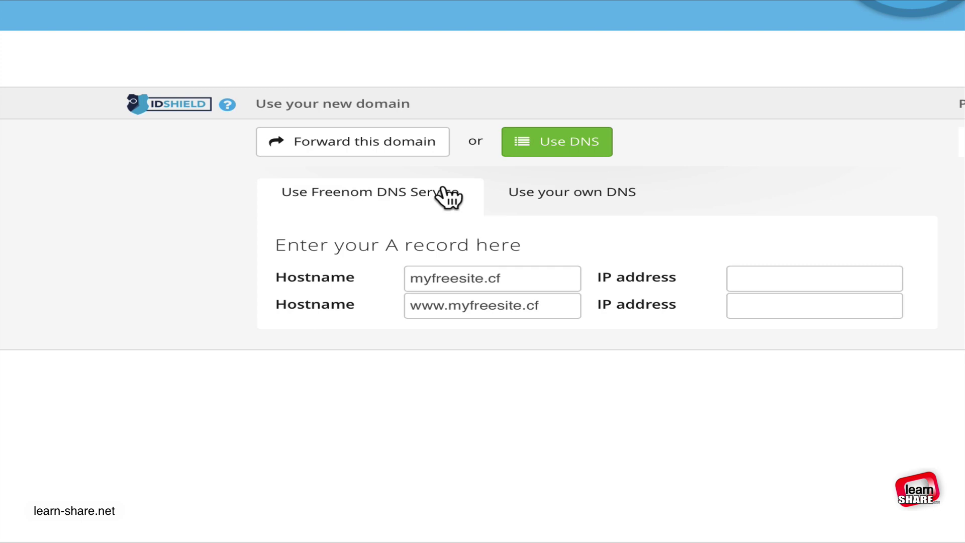
Step: Choose own DNS, copy ns01.000webhost.com, and type myfreesite into the Park Domain field
{"action": "left_click", "coordinate": [577, 196]}
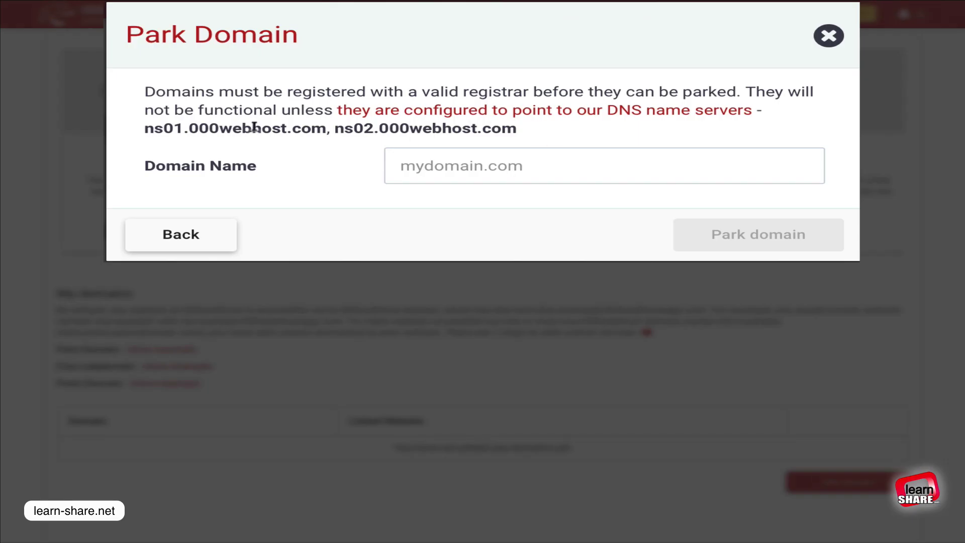
{"action": "left_click_drag", "start_coordinate": [148, 126], "coordinate": [316, 123]}
{"action": "right_click", "coordinate": [316, 126]}
{"action": "left_click", "coordinate": [361, 184]}
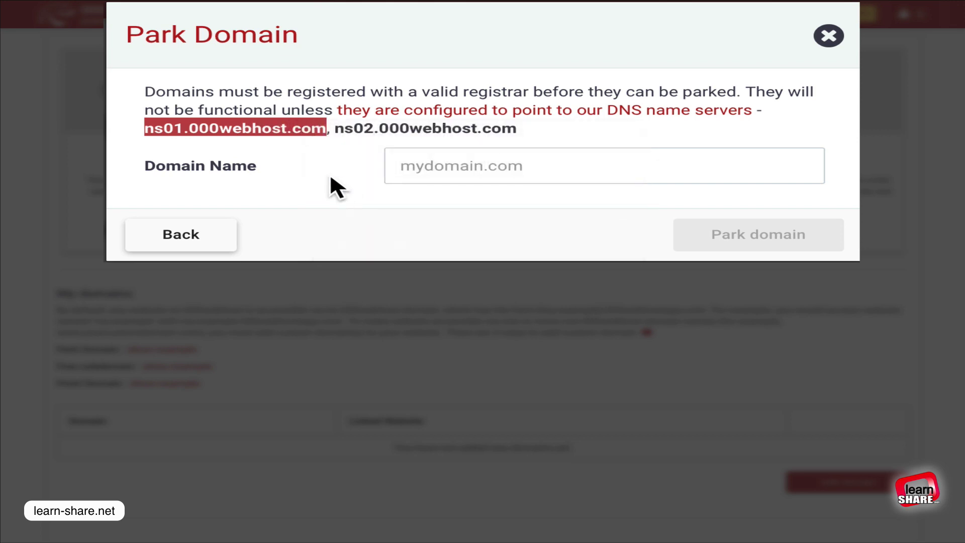
{"action": "left_click", "coordinate": [553, 166]}
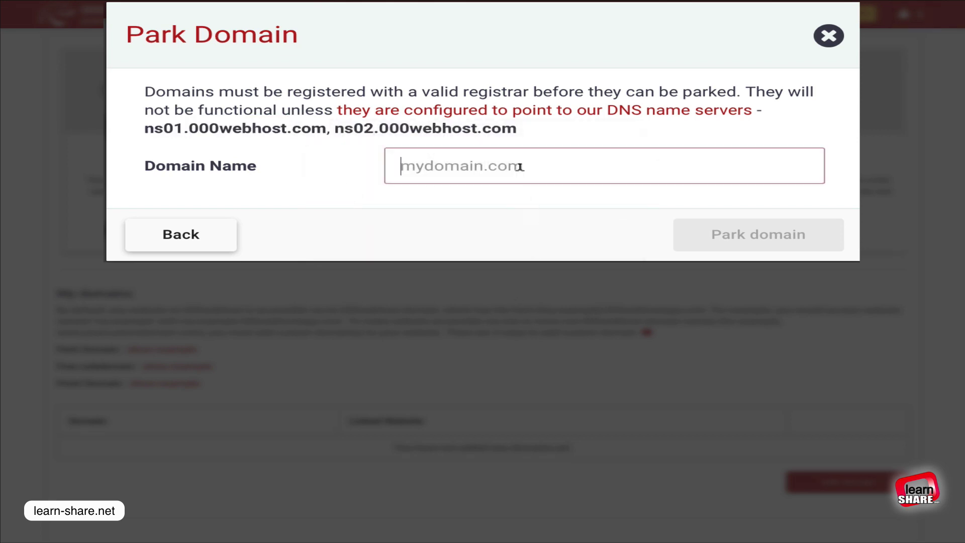
{"action": "type", "text": "myfreesite"}
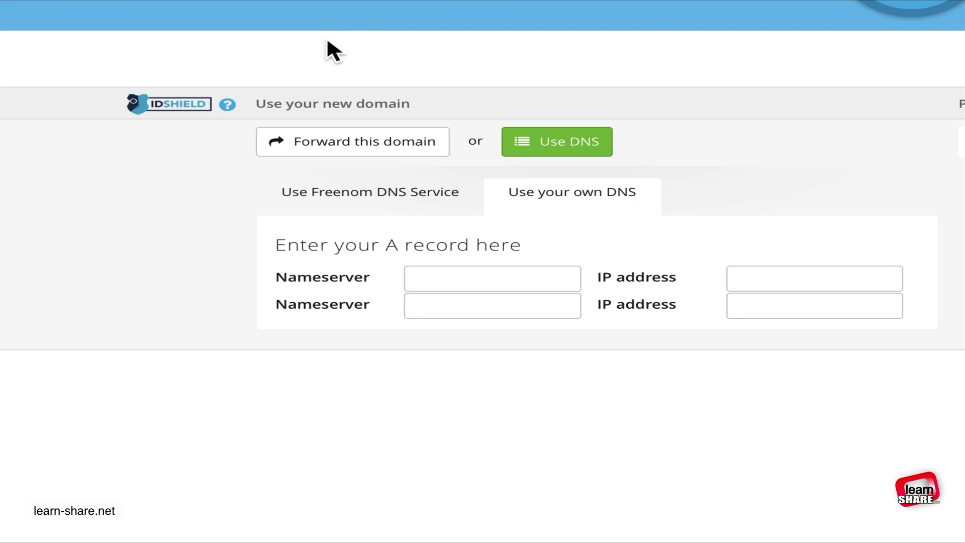
Step: Set Freenom nameservers to ns01.000webhost.com and ns02.000webhost.com, then continue
{"action": "left_click", "coordinate": [480, 272]}
{"action": "key", "text": "ctrl+v"}
{"action": "left_click", "coordinate": [470, 302]}
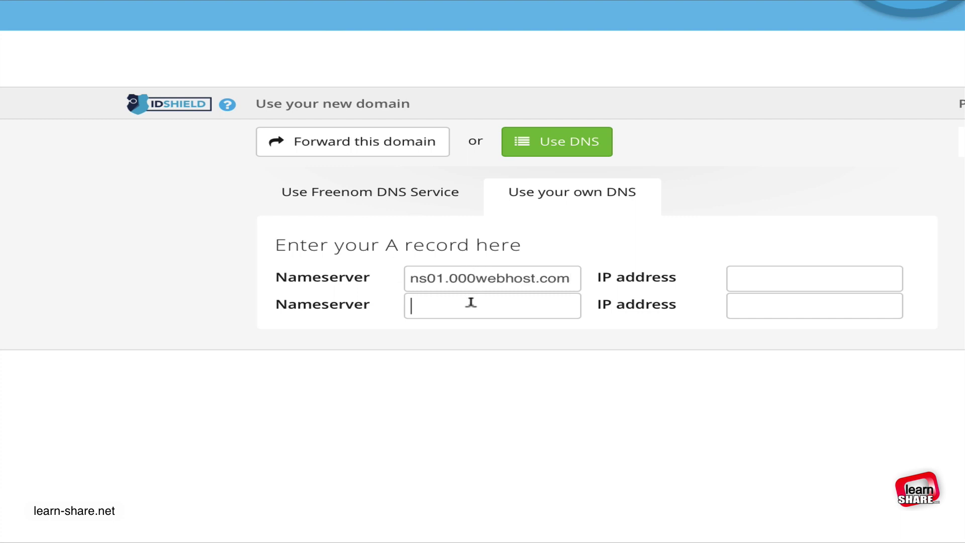
{"action": "key", "text": "ctrl+v"}
{"action": "key", "text": "BackSpace"}
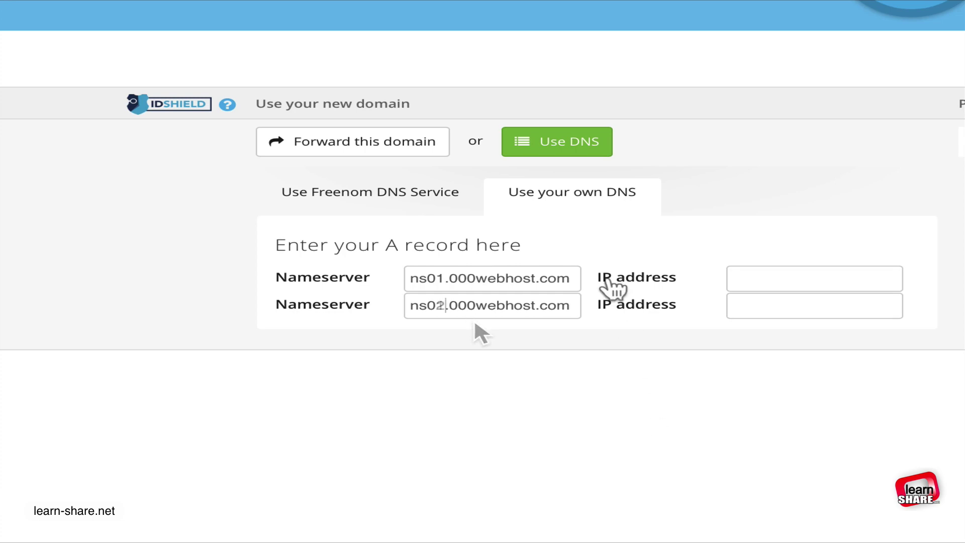
{"action": "type", "text": "2"}
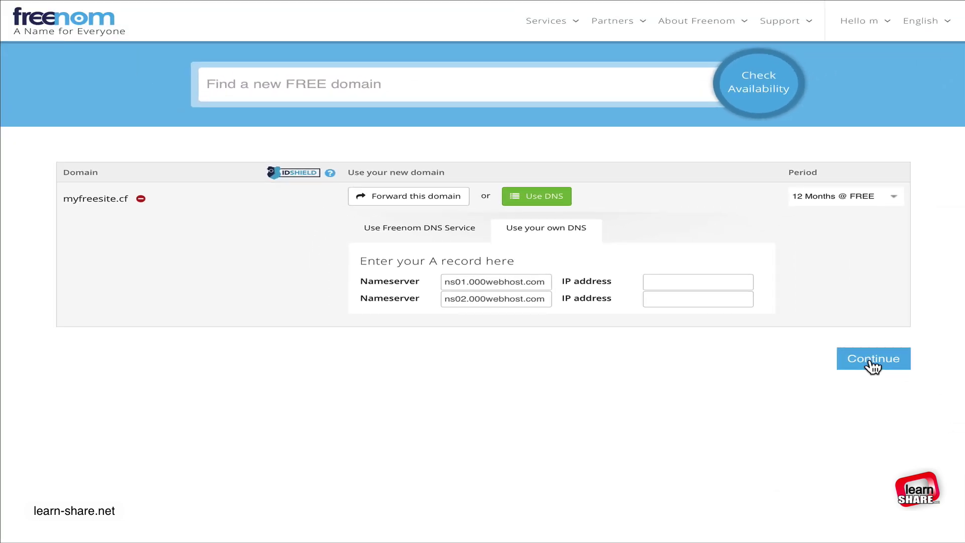
{"action": "left_click", "coordinate": [871, 360]}
Step: Fill in first and last name, accept the terms, and complete the free order
{"action": "left_click", "coordinate": [359, 345]}
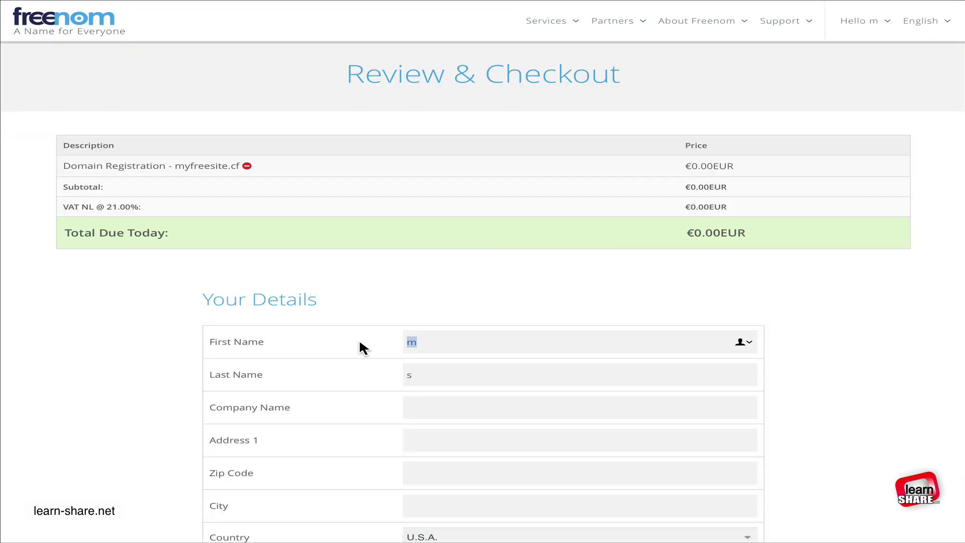
{"action": "type", "text": "learn"}
{"action": "key", "text": "Tab"}
{"action": "type", "text": "share"}
{"action": "scroll", "coordinate": [807, 435], "scroll_direction": "down", "scroll_amount": 5}
{"action": "scroll", "coordinate": [808, 440], "scroll_direction": "down", "scroll_amount": 1}
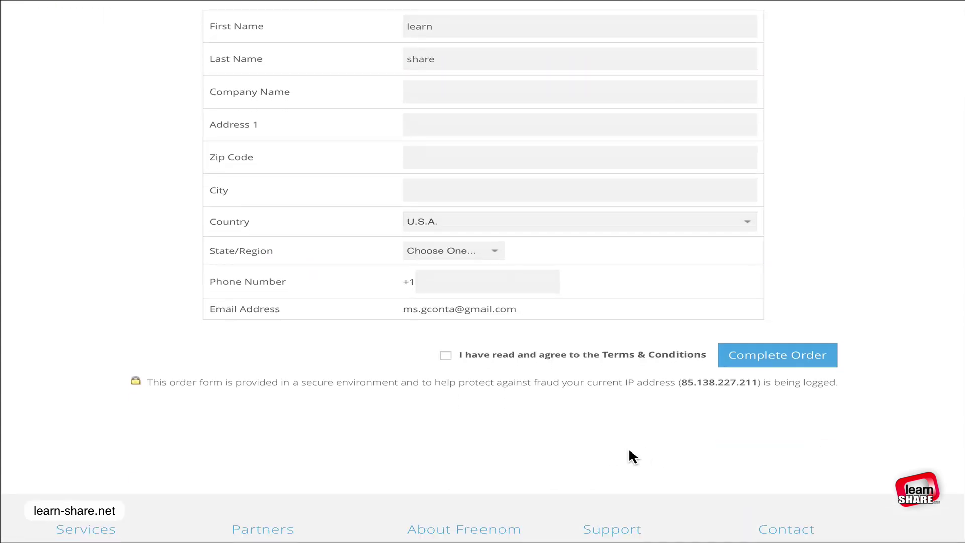
{"action": "left_click", "coordinate": [445, 355]}
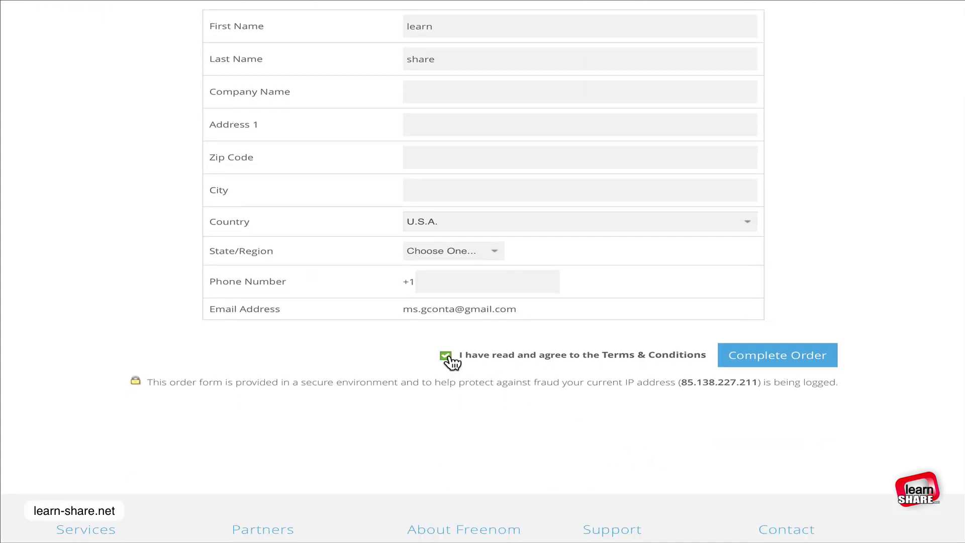
{"action": "left_click", "coordinate": [814, 358]}
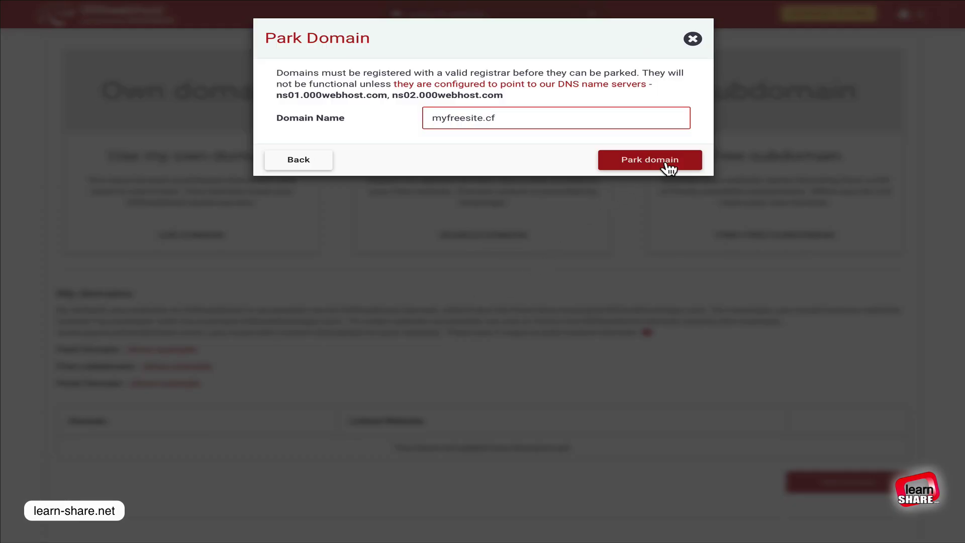
Step: Park myfreesite.cf on the 000webhost account
{"action": "left_click", "coordinate": [658, 161]}
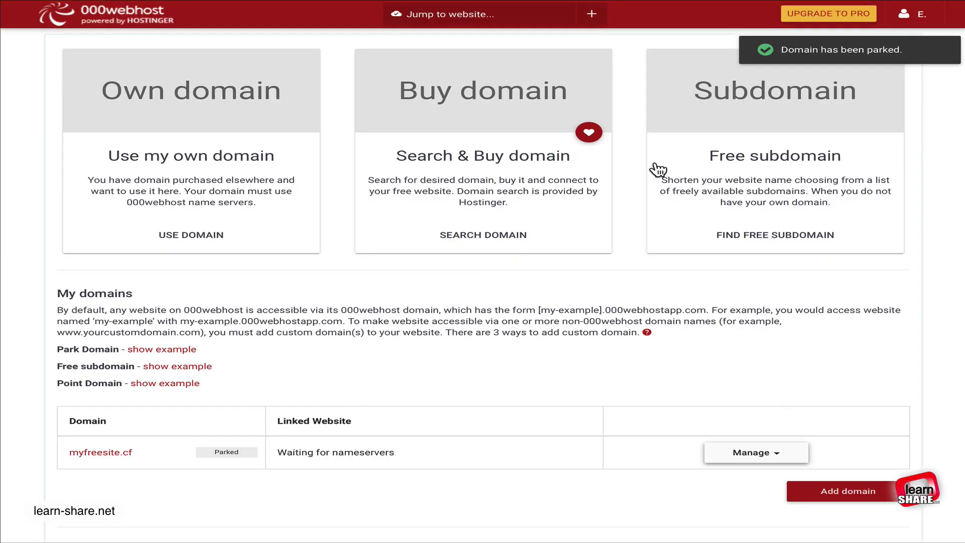
Step: Highlight the nameserver waiting status and 5-hour note in the reminder email
{"action": "left_click_drag", "start_coordinate": [275, 454], "coordinate": [418, 457]}
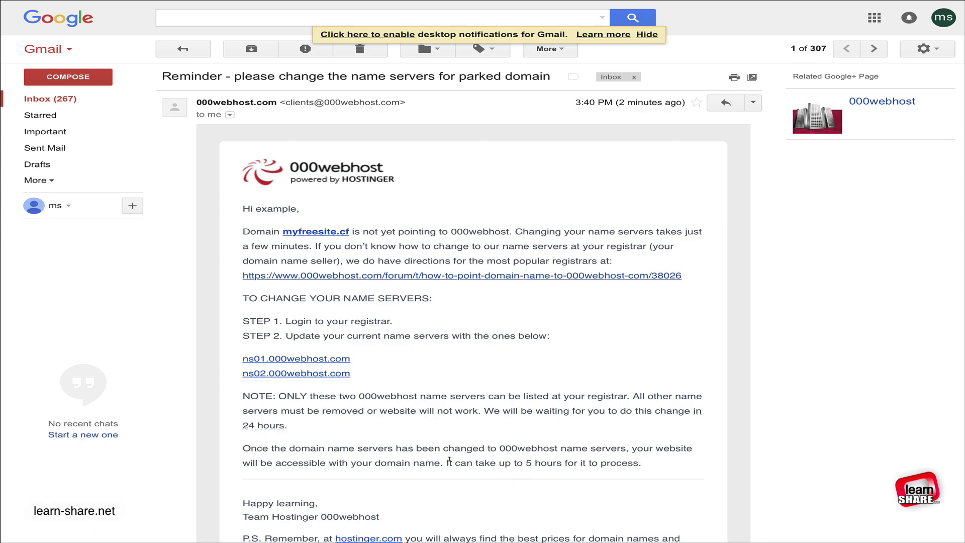
{"action": "left_click_drag", "start_coordinate": [449, 462], "coordinate": [562, 461]}
{"action": "left_click", "coordinate": [662, 472]}
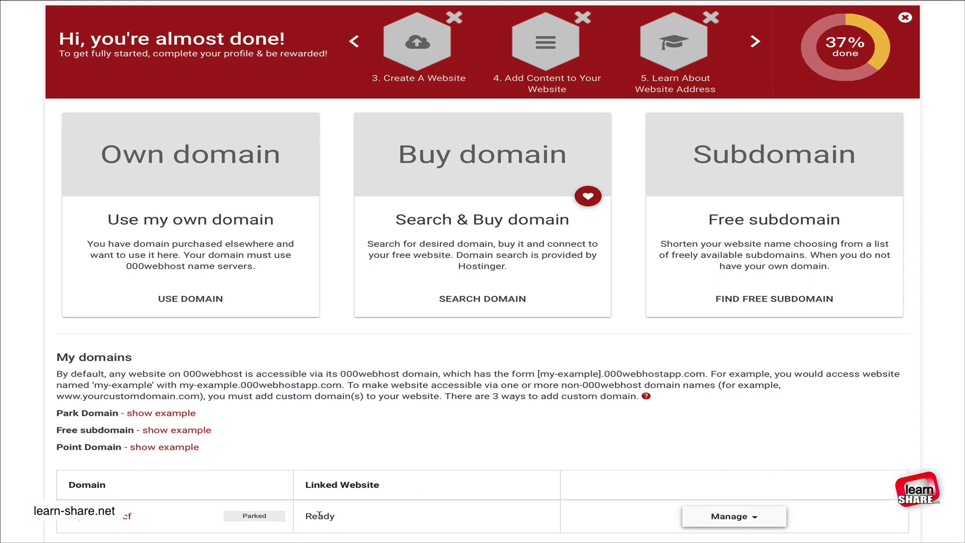
Step: Create a new website named My-Free-Site, keeping the generated password
{"action": "left_click_drag", "start_coordinate": [304, 516], "coordinate": [334, 516]}
{"action": "left_click", "coordinate": [337, 537]}
{"action": "left_click", "coordinate": [421, 49]}
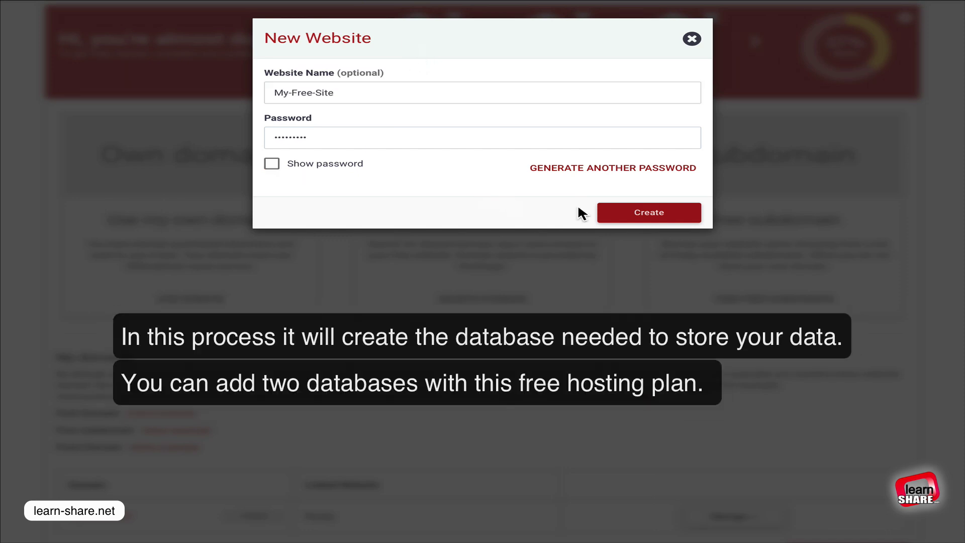
{"action": "left_click", "coordinate": [625, 215]}
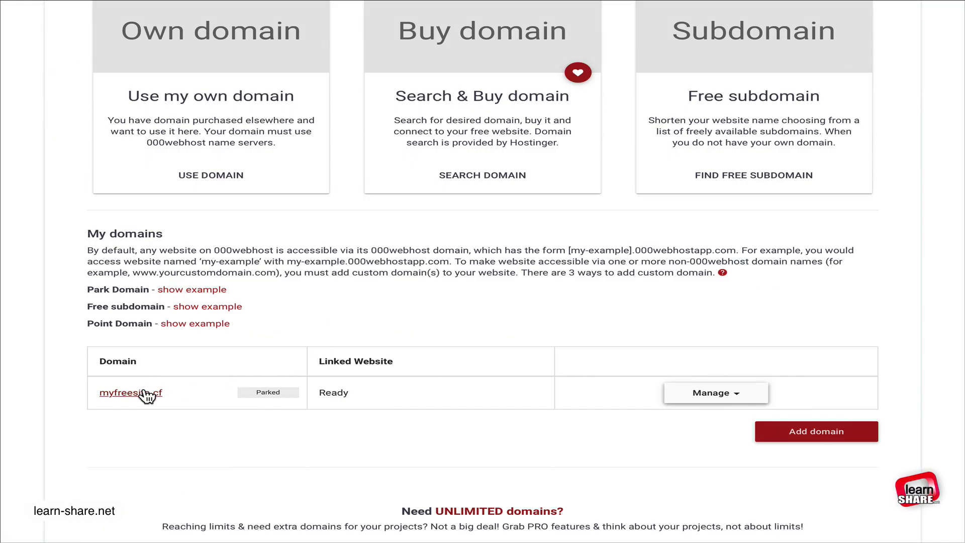
{"action": "left_click", "coordinate": [735, 394]}
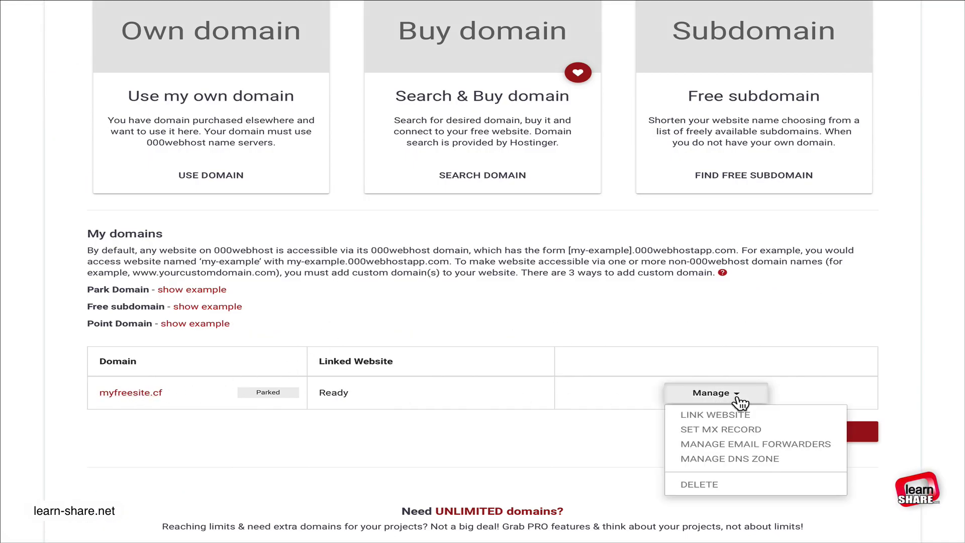
{"action": "left_click", "coordinate": [736, 417]}
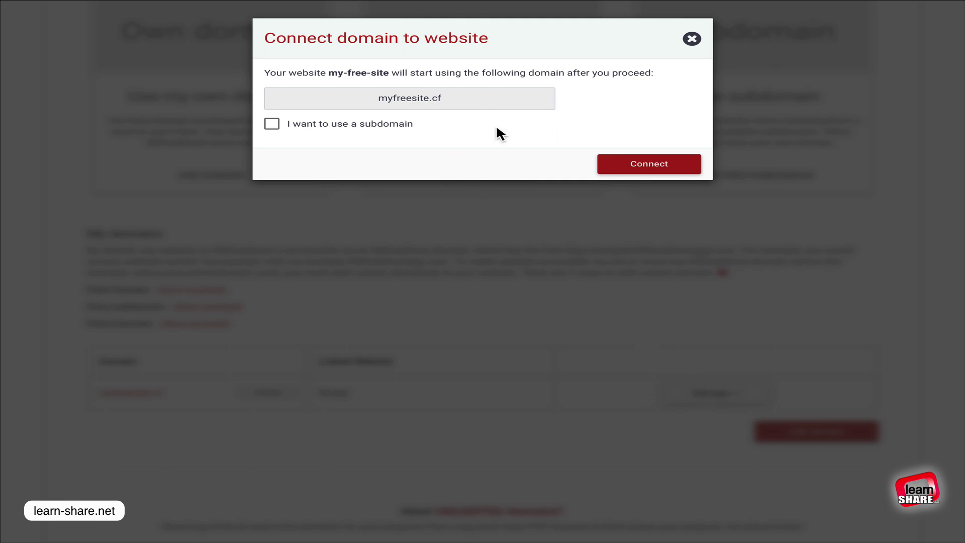
{"action": "left_click", "coordinate": [637, 166]}
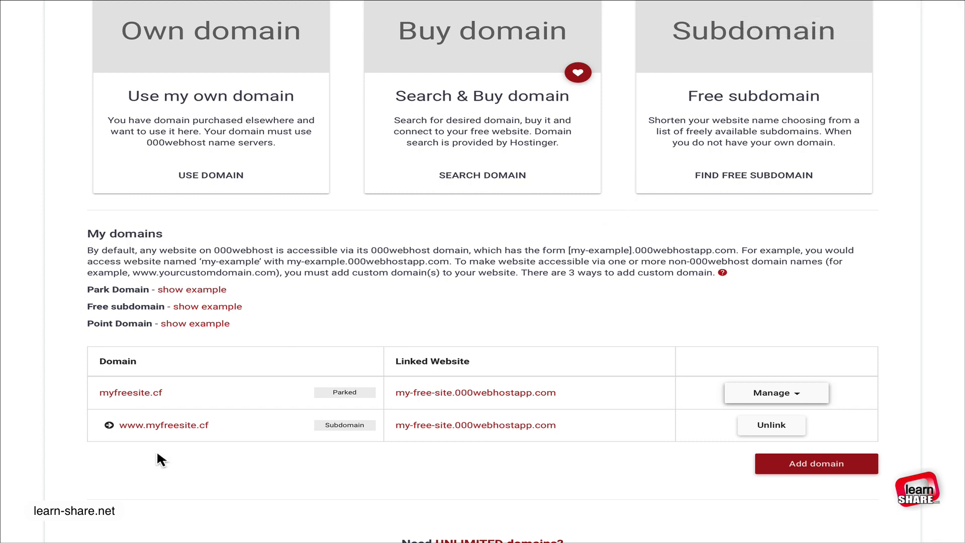
{"action": "left_click", "coordinate": [184, 425]}
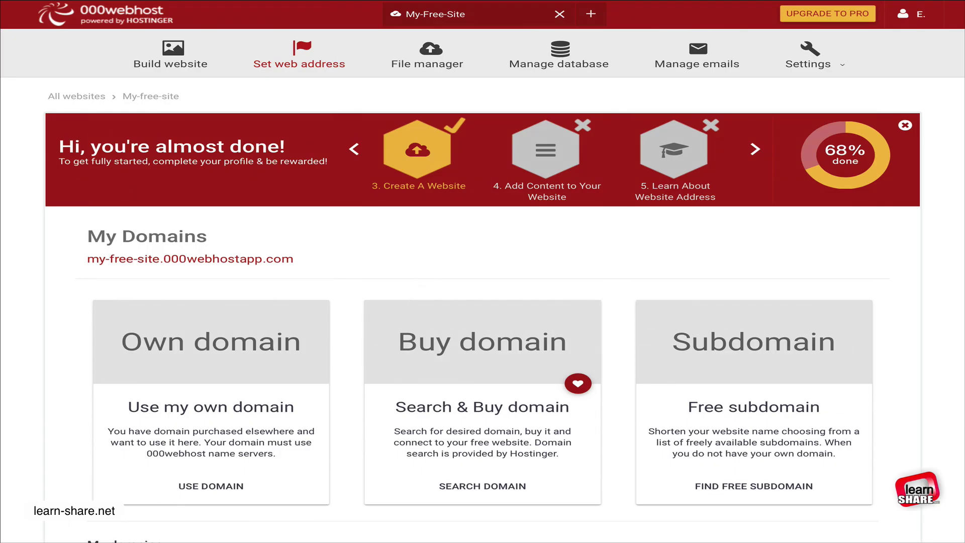
Step: Install WordPress on my-free-site with a new admin password, keeping the only site URL
{"action": "left_click", "coordinate": [173, 57]}
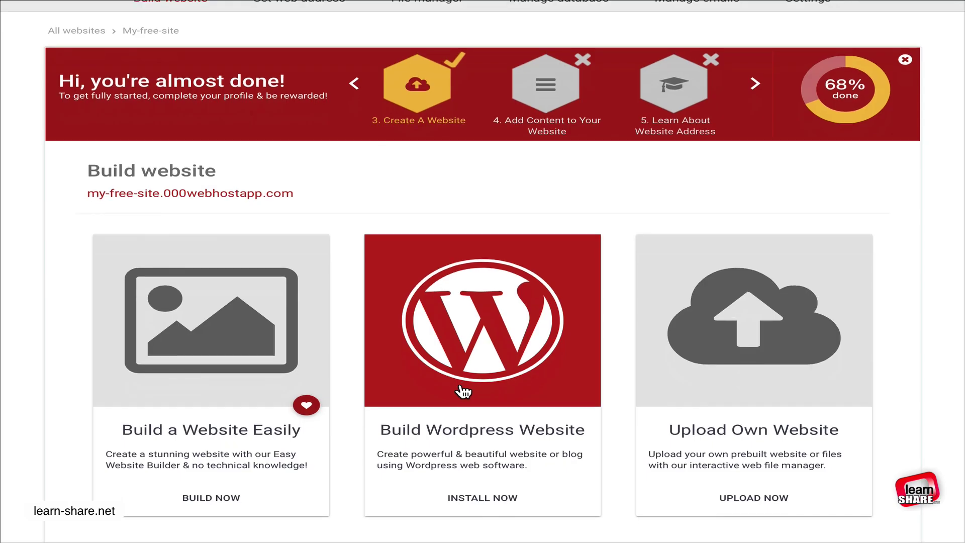
{"action": "scroll", "coordinate": [462, 392], "scroll_direction": "down", "scroll_amount": 1}
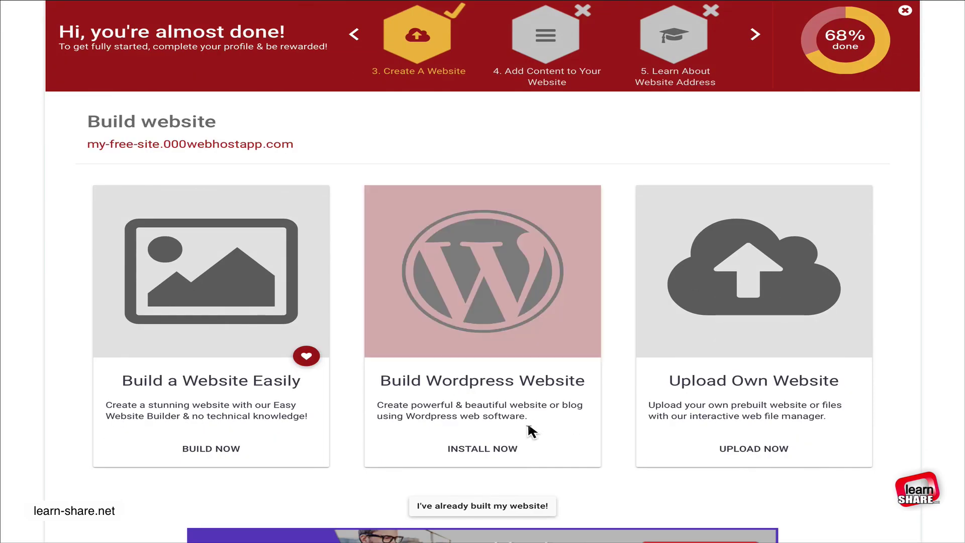
{"action": "left_click", "coordinate": [512, 448]}
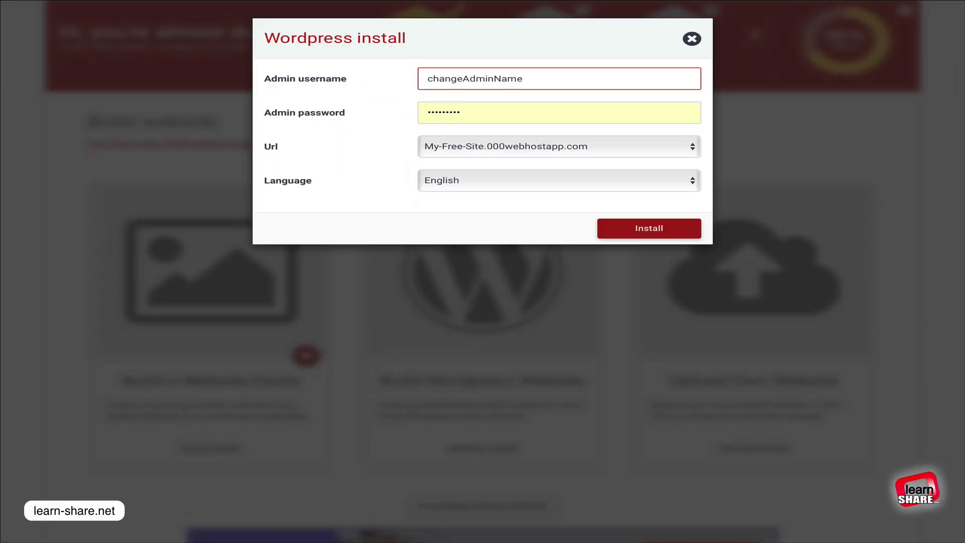
{"action": "key", "text": "Tab"}
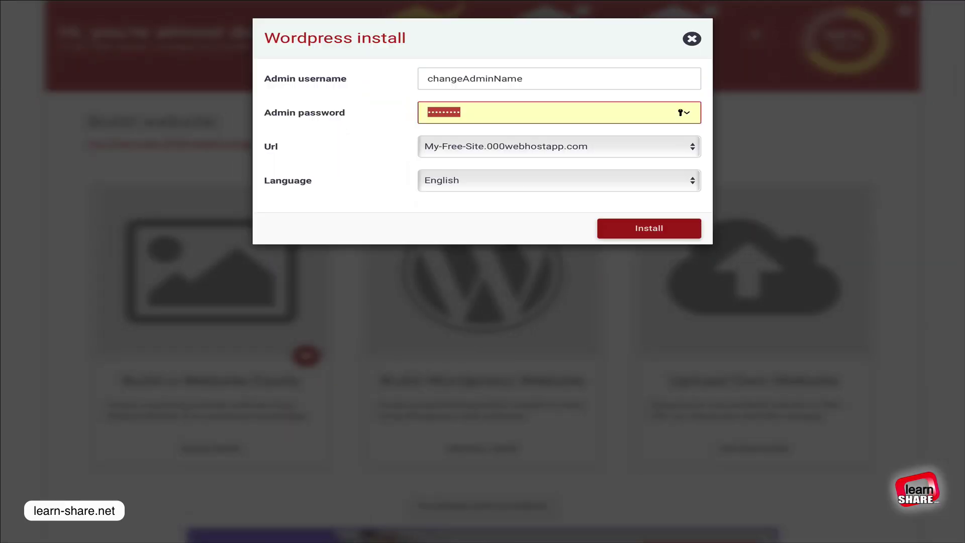
{"action": "type", "text": "********"}
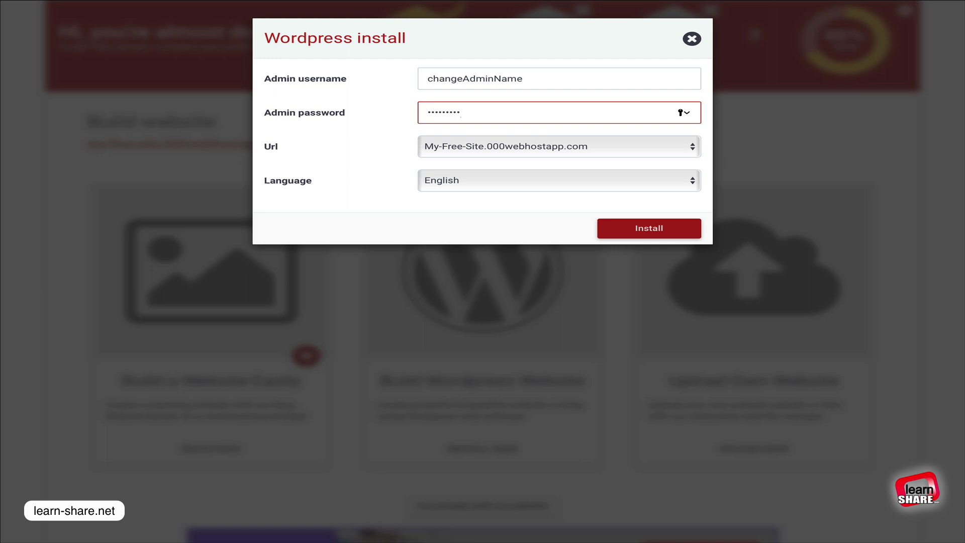
{"action": "left_click", "coordinate": [681, 148]}
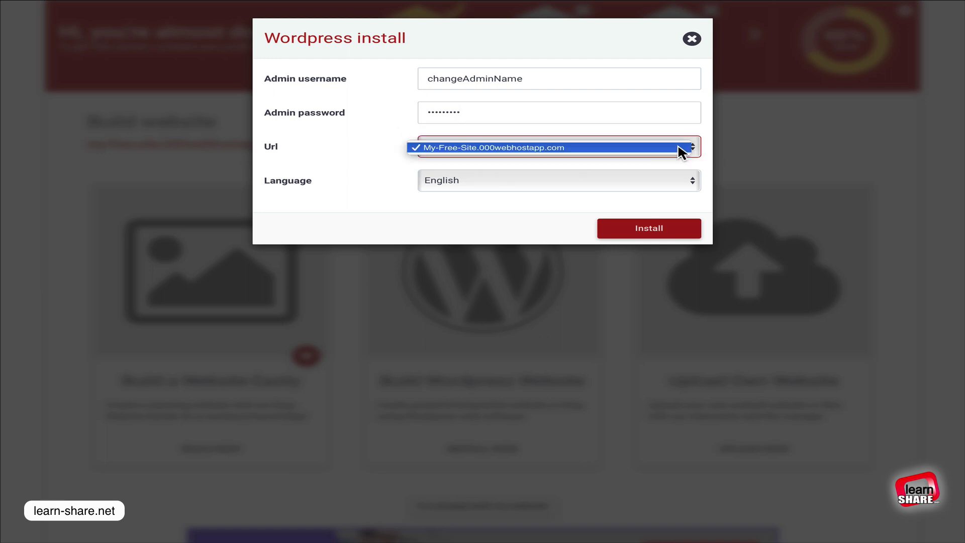
{"action": "left_click", "coordinate": [681, 149]}
{"action": "left_click", "coordinate": [649, 228]}
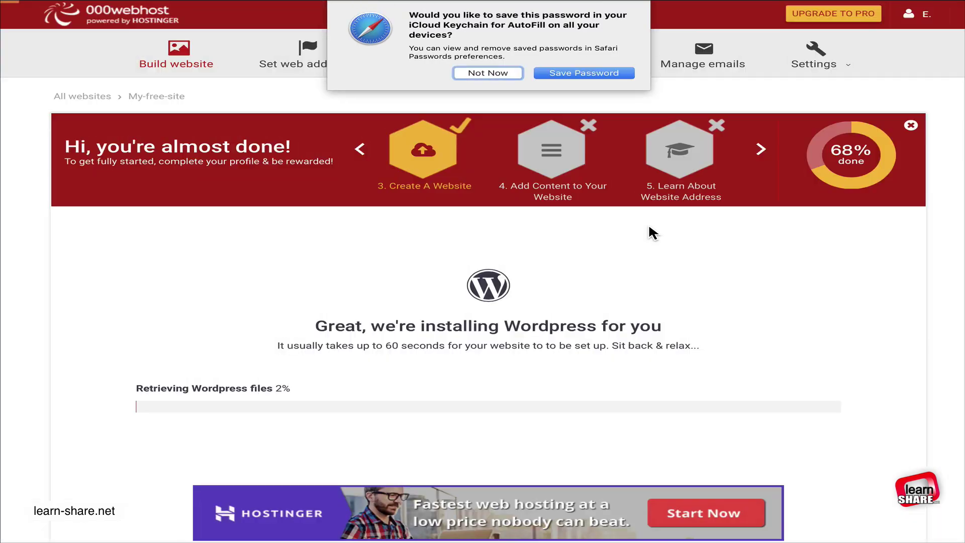
{"action": "left_click", "coordinate": [505, 72]}
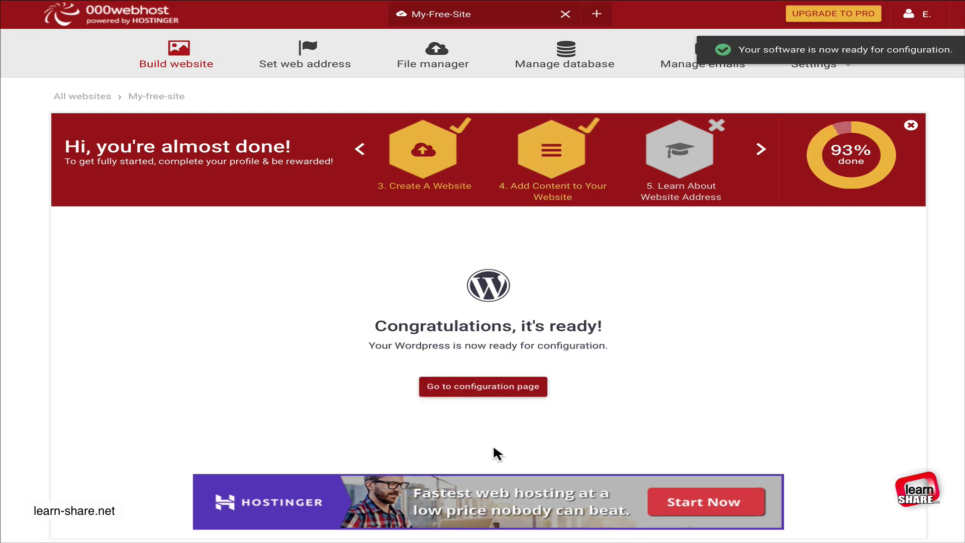
Step: Sign in to the my-free-site WordPress dashboard with the admin credentials
{"action": "left_click", "coordinate": [490, 393]}
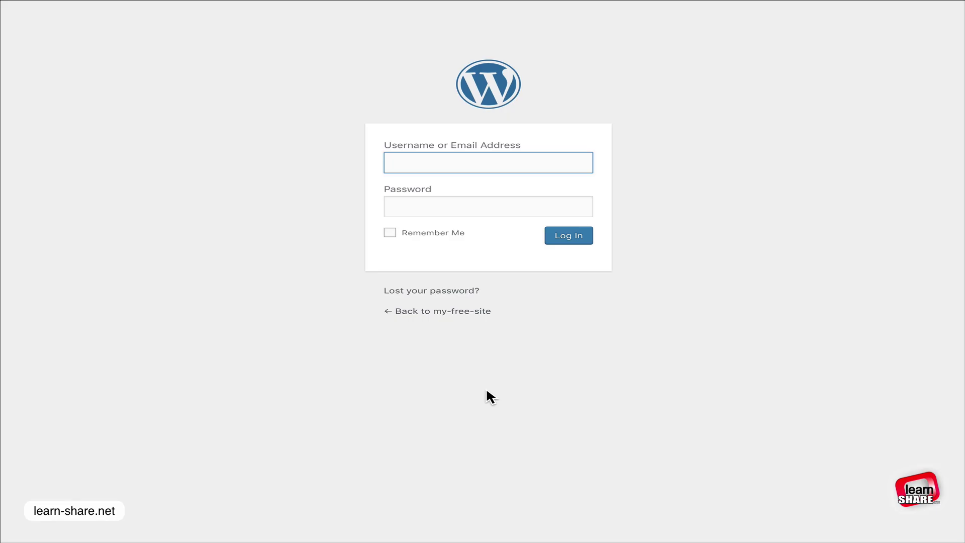
{"action": "type", "text": "changeA"}
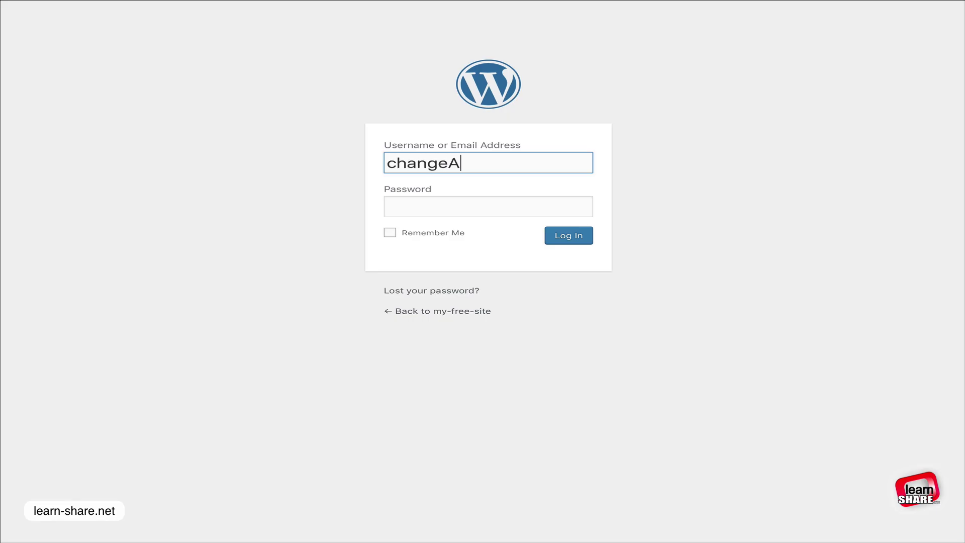
{"action": "type", "text": "dminName"}
{"action": "key", "text": "Tab"}
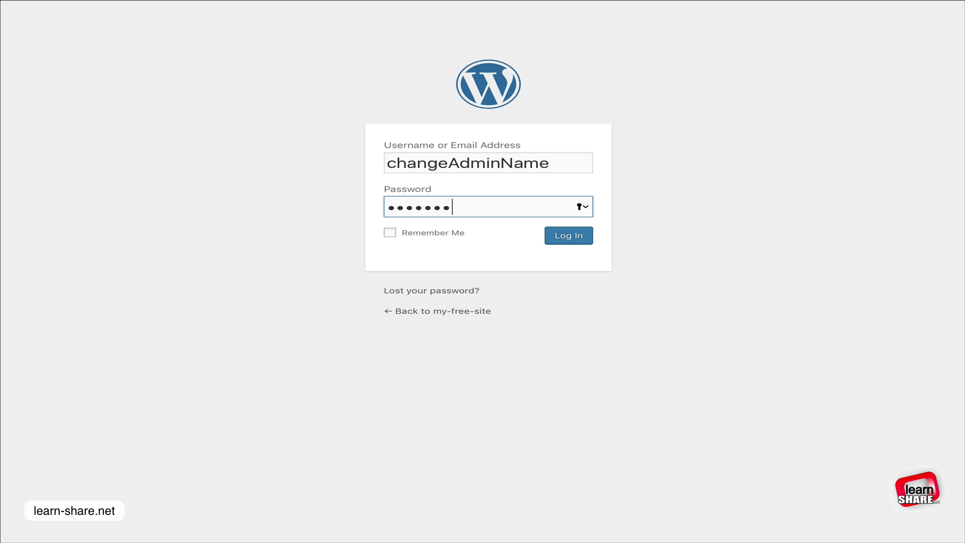
{"action": "left_click", "coordinate": [572, 238]}
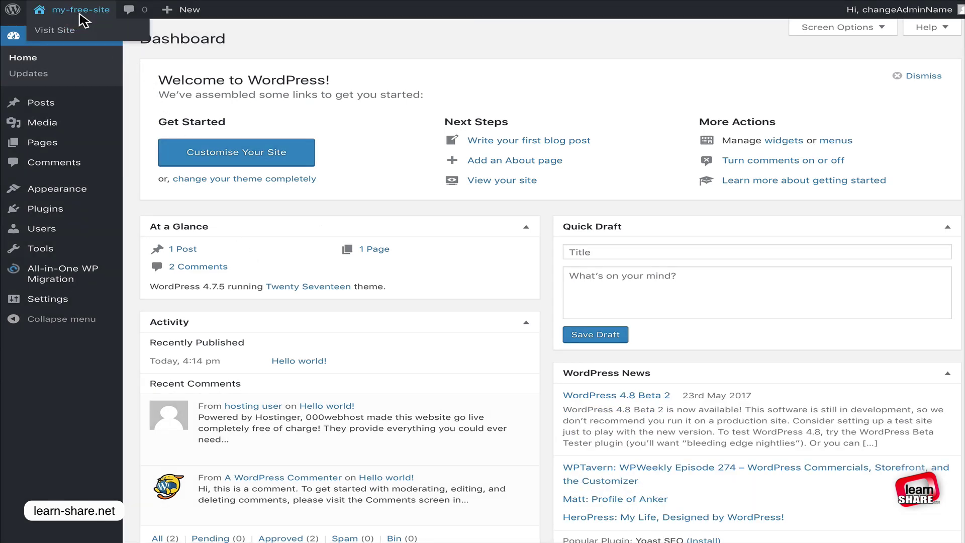
Step: Browse the live front page with its succulent header, then log out of WordPress
{"action": "left_click", "coordinate": [85, 26]}
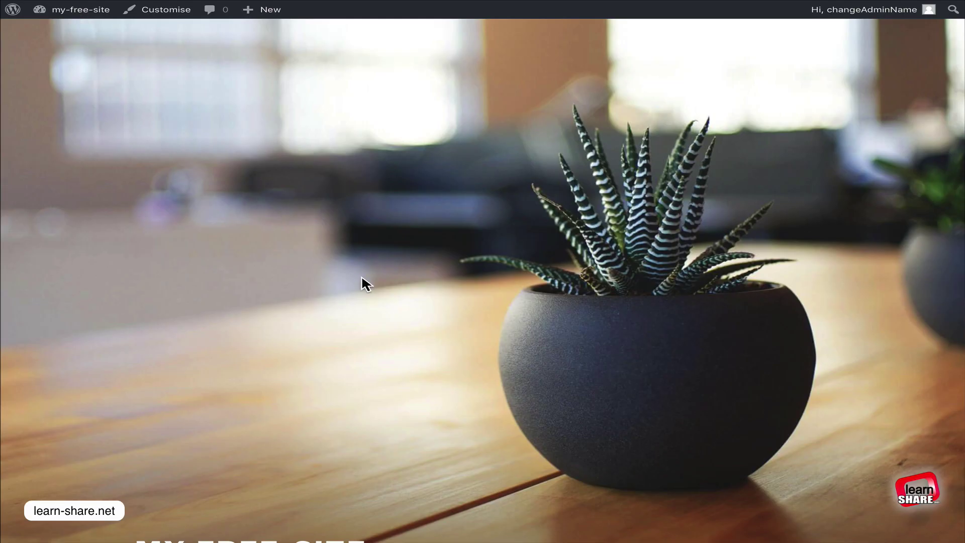
{"action": "scroll", "coordinate": [362, 280], "scroll_direction": "down", "scroll_amount": 6}
{"action": "scroll", "coordinate": [363, 284], "scroll_direction": "down", "scroll_amount": 2}
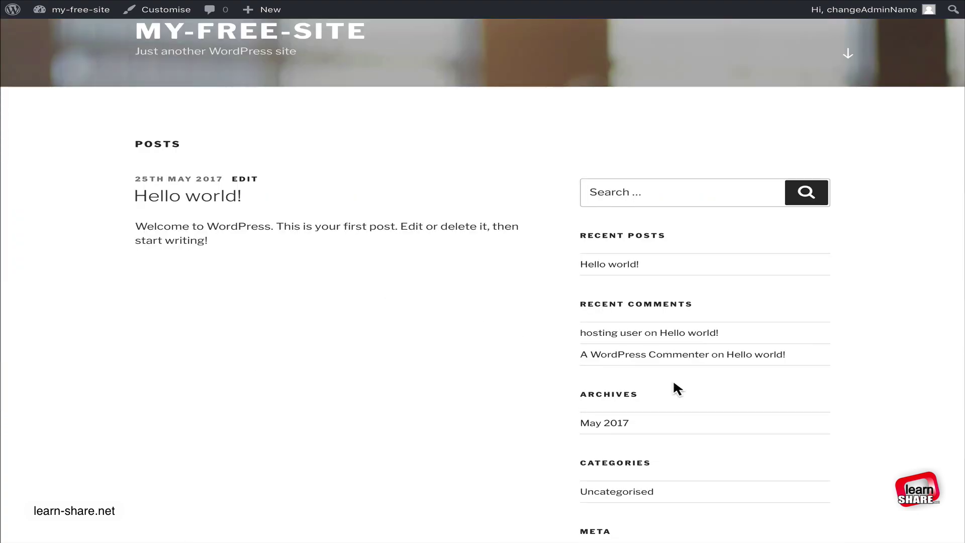
{"action": "scroll", "coordinate": [483, 282], "scroll_direction": "down", "scroll_amount": 4}
{"action": "scroll", "coordinate": [949, 275], "scroll_direction": "up", "scroll_amount": 12}
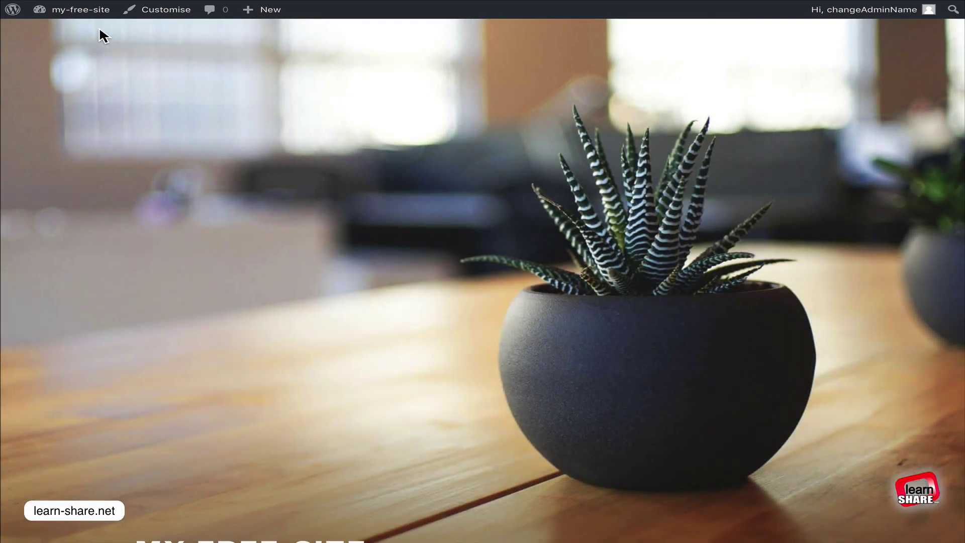
{"action": "mouse_move", "coordinate": [86, 15]}
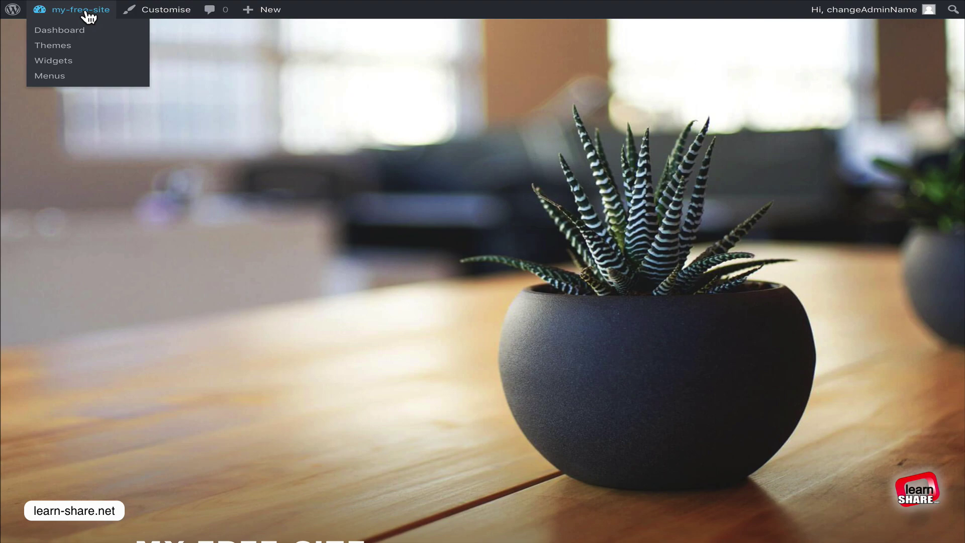
{"action": "mouse_move", "coordinate": [870, 9]}
{"action": "left_click", "coordinate": [828, 71]}
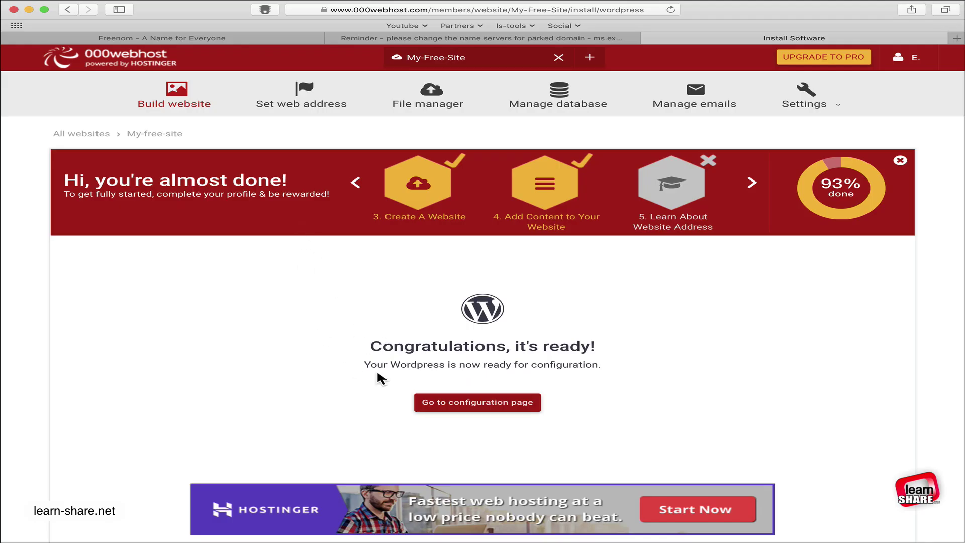
{"action": "left_click", "coordinate": [78, 136]}
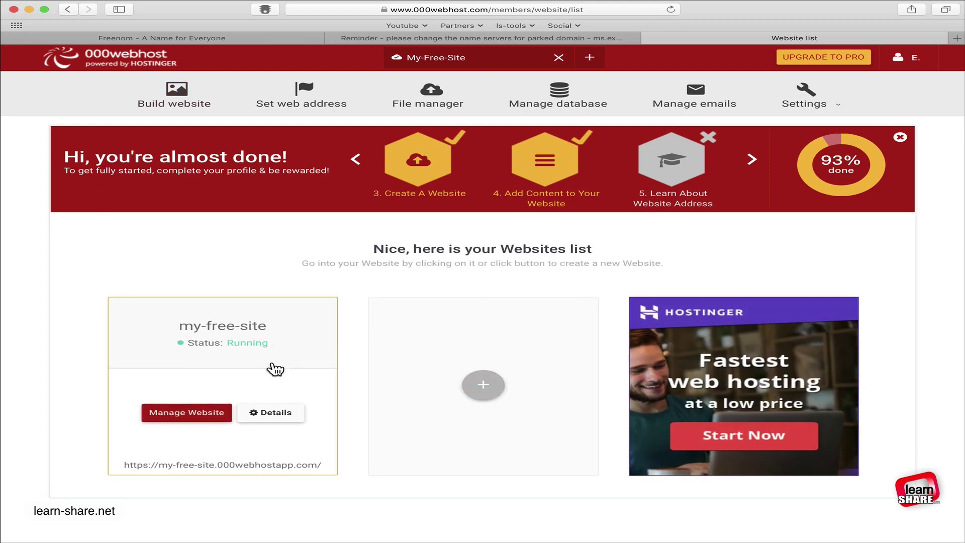
{"action": "left_click", "coordinate": [275, 412]}
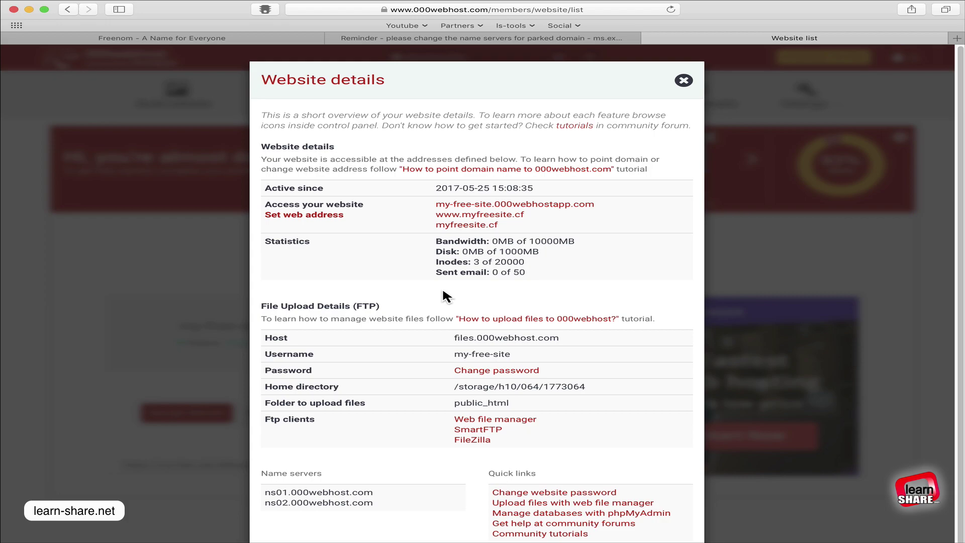
{"action": "left_click", "coordinate": [684, 80]}
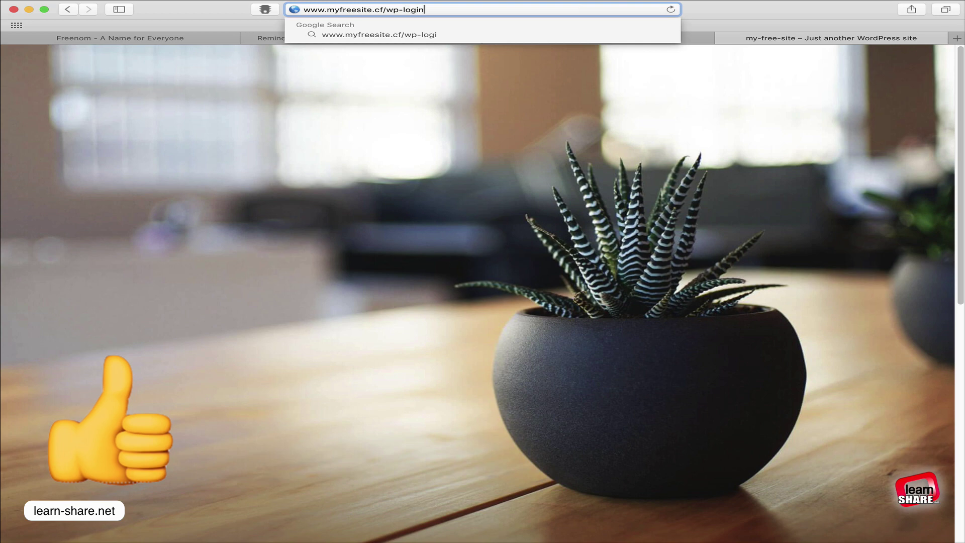
{"action": "key", "text": "Return"}
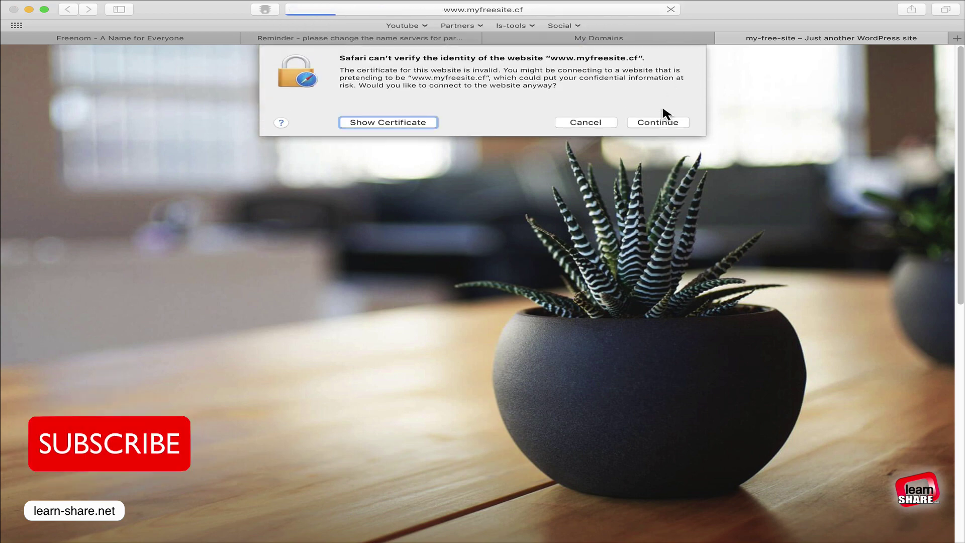
{"action": "left_click", "coordinate": [660, 122]}
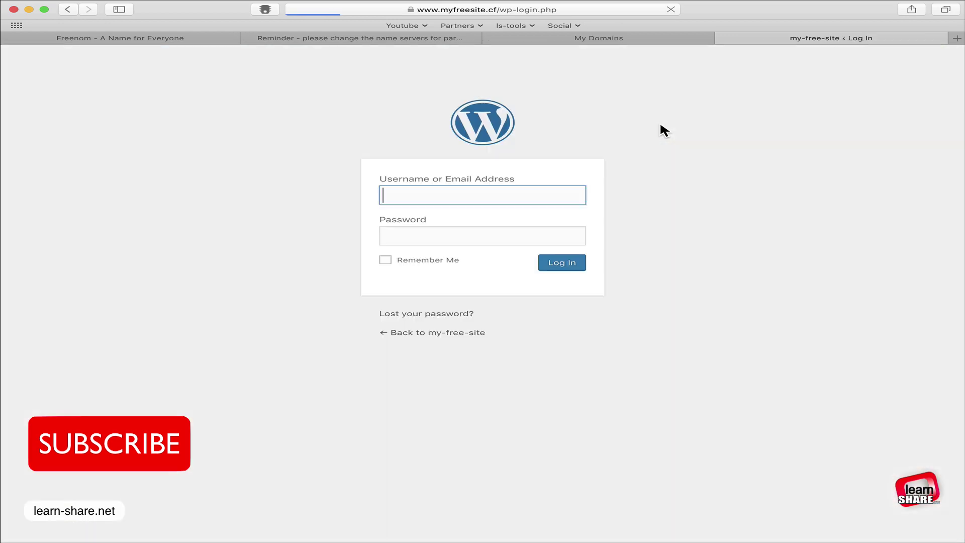